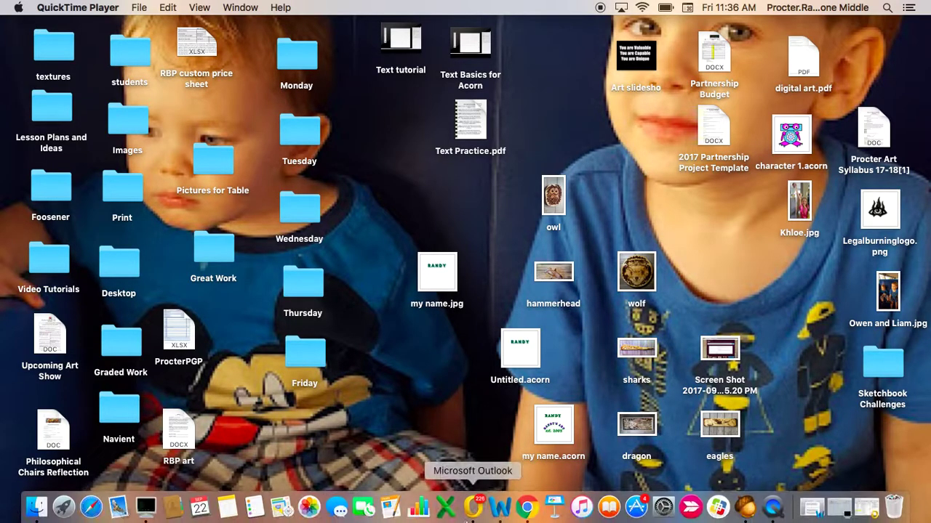
Launch Acorn from the Dock to get a new blank white canvas.
{"action": "left_click", "coordinate": [747, 507]}
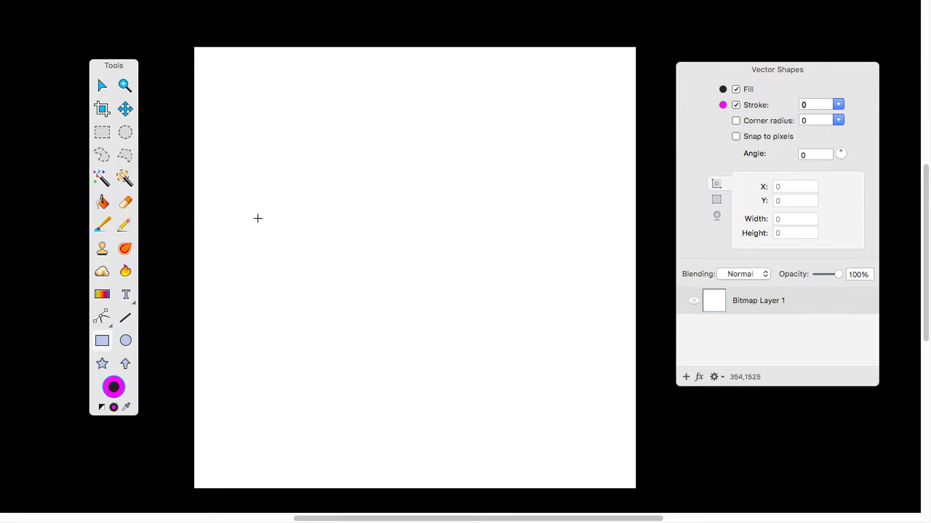
With the Circle Text tool, write 'friday' on a new circle path and select the word.
{"action": "left_click", "coordinate": [126, 295]}
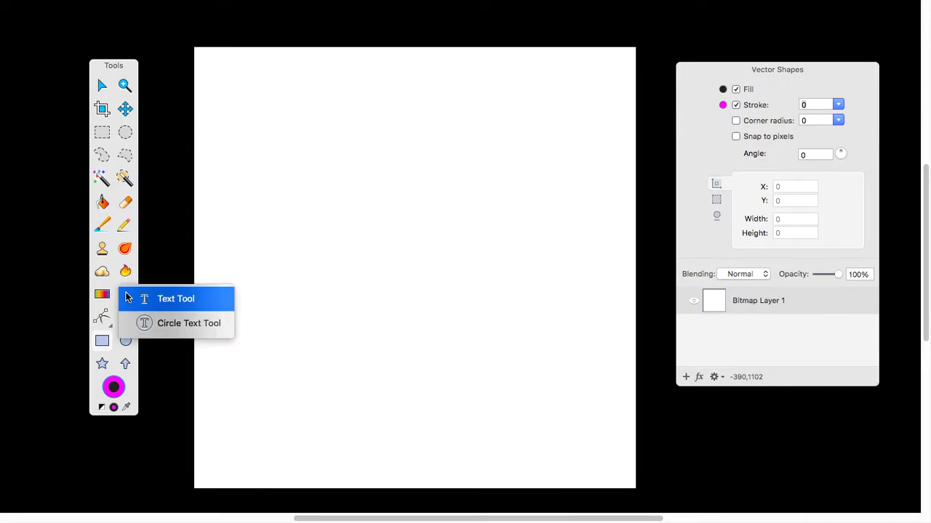
{"action": "left_click", "coordinate": [164, 323]}
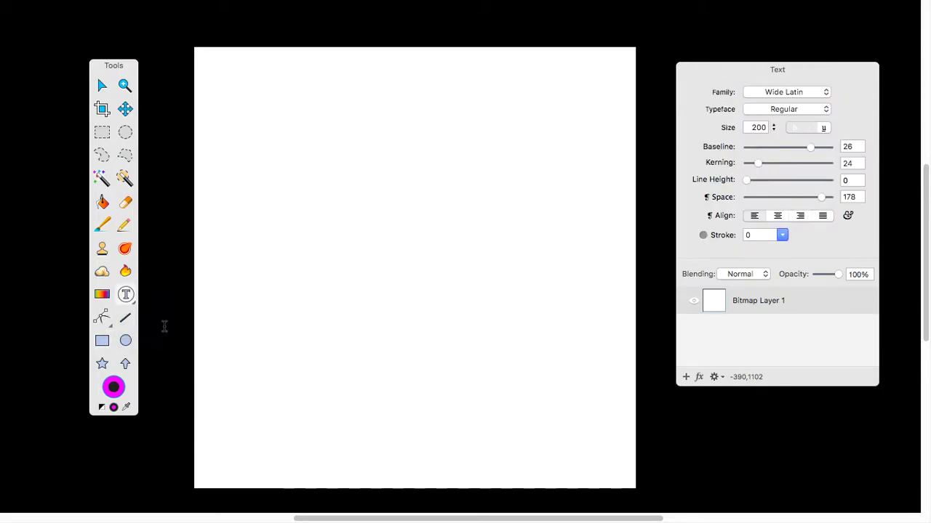
{"action": "left_click", "coordinate": [338, 267]}
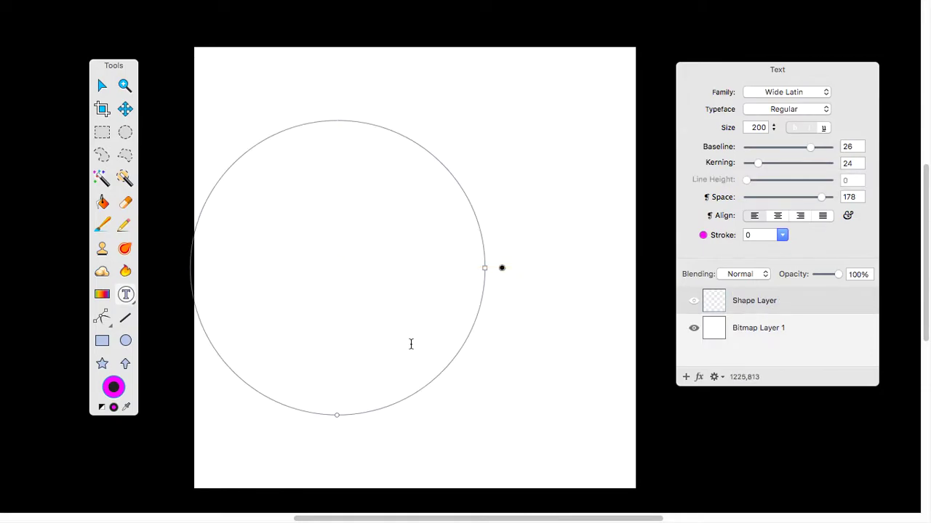
{"action": "type", "text": "f"}
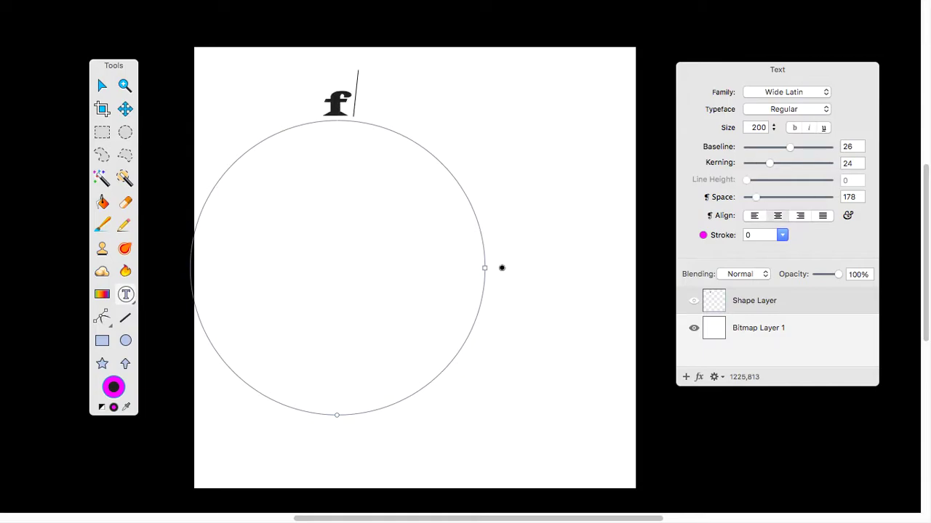
{"action": "type", "text": "riday"}
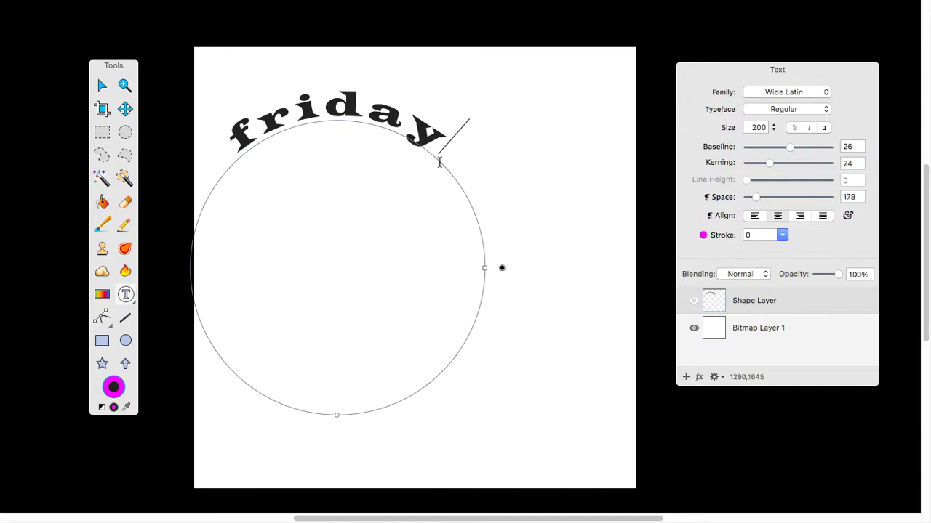
{"action": "double_click", "coordinate": [437, 133]}
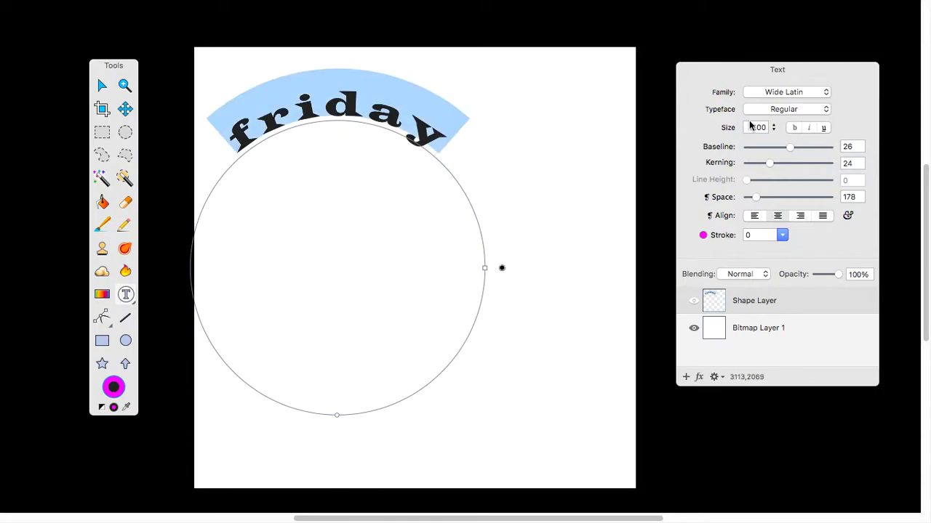
Preview fonts in the Family list and set 'friday' in Snell Roundhand.
{"action": "left_click", "coordinate": [780, 93]}
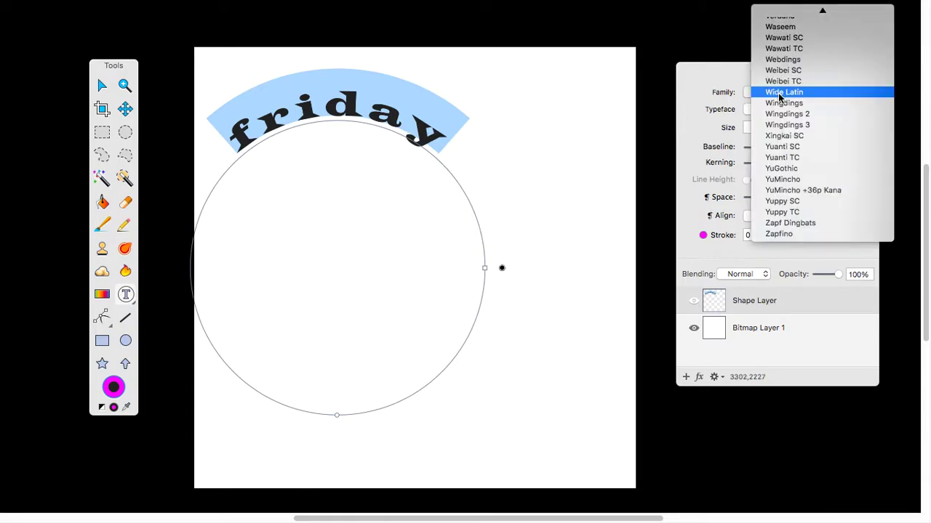
{"action": "key", "text": "Down"}
{"action": "key", "text": "Down"}
{"action": "key", "text": "Down"}
{"action": "key", "text": "Down"}
{"action": "key", "text": "Down"}
{"action": "key", "text": "Down"}
{"action": "key", "text": "Down"}
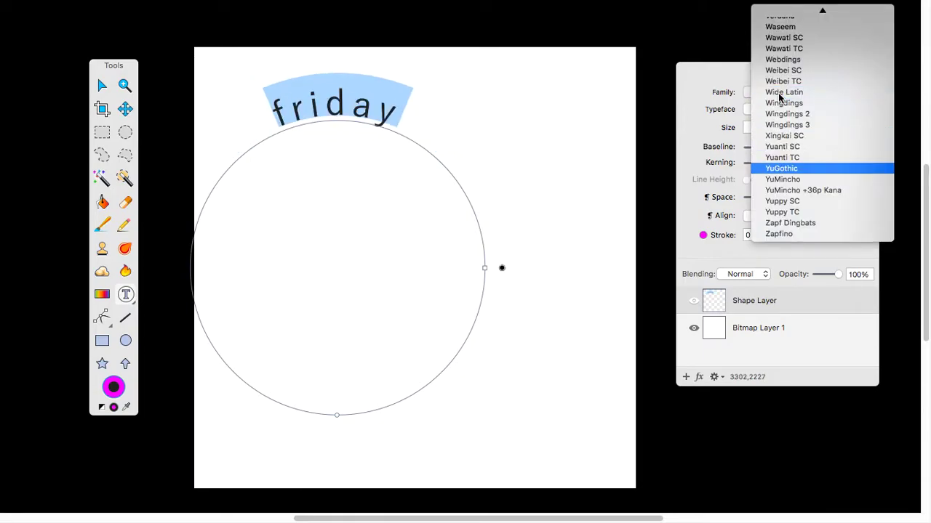
{"action": "key", "text": "Down"}
{"action": "key", "text": "Down"}
{"action": "key", "text": "Down"}
{"action": "key", "text": "Down"}
{"action": "key", "text": "Down"}
{"action": "key", "text": "Down"}
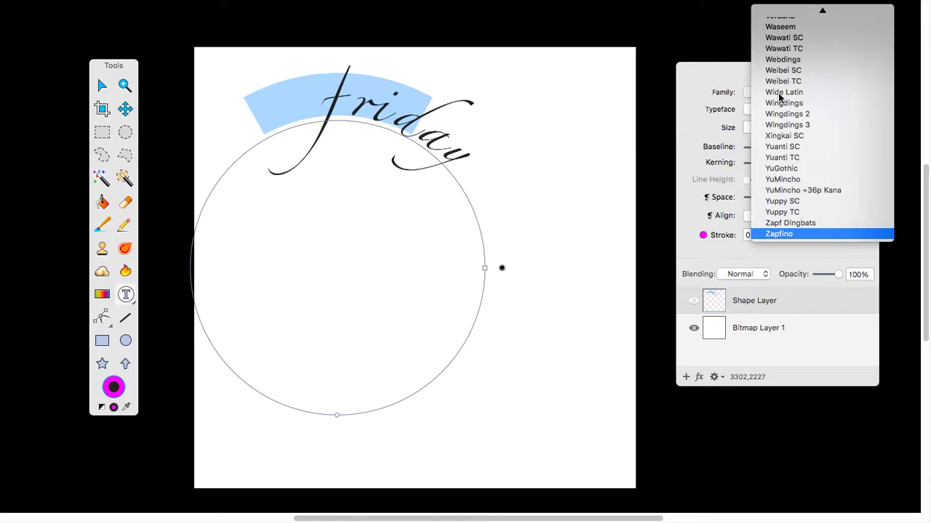
{"action": "key", "text": "Up"}
{"action": "key", "text": "Up"}
{"action": "key", "text": "Up"}
{"action": "key", "text": "Up"}
{"action": "key", "text": "Up"}
{"action": "key", "text": "Up"}
{"action": "key", "text": "Up"}
{"action": "key", "text": "Up"}
{"action": "key", "text": "Up"}
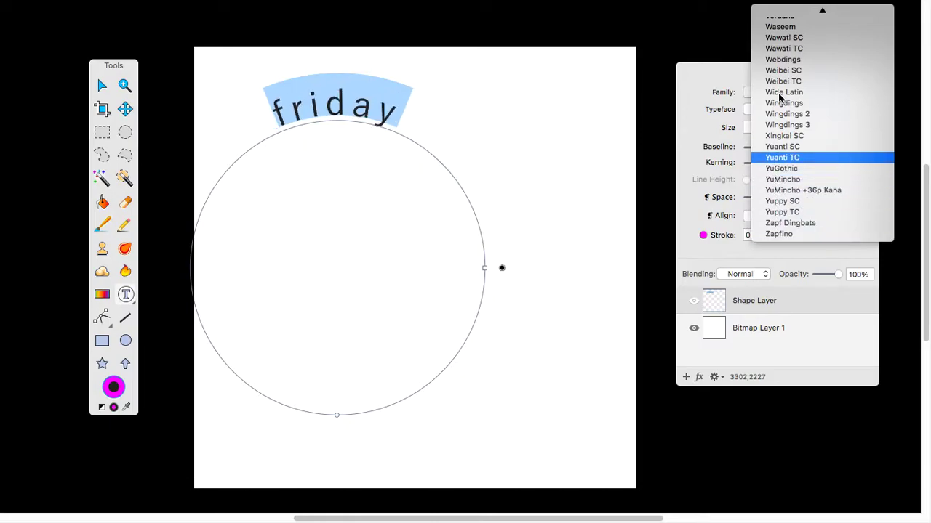
{"action": "key", "text": "Up"}
{"action": "key", "text": "Up"}
{"action": "key", "text": "Up"}
{"action": "key", "text": "Up"}
{"action": "key", "text": "Up"}
{"action": "key", "text": "Up"}
{"action": "key", "text": "Up"}
{"action": "key", "text": "Up"}
{"action": "key", "text": "Up"}
{"action": "key", "text": "Up"}
{"action": "key", "text": "Up"}
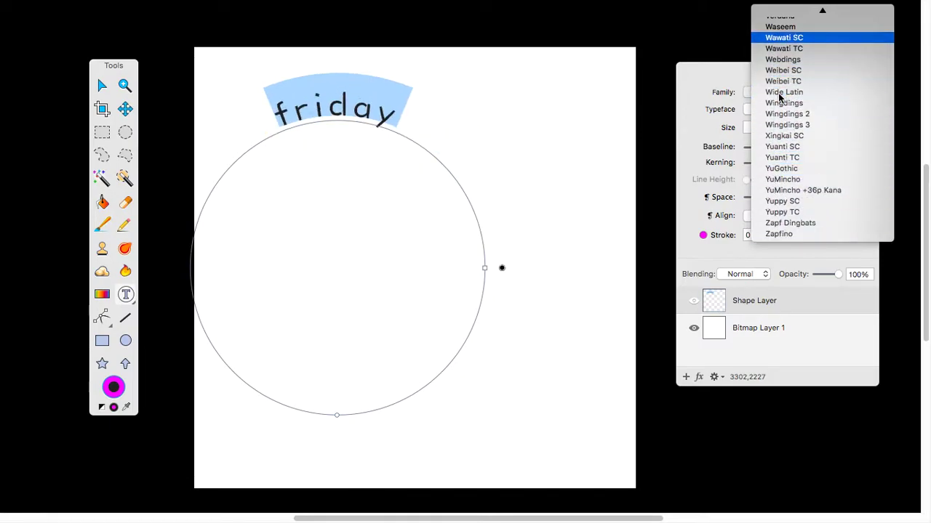
{"action": "key", "text": "Up"}
{"action": "key", "text": "Up"}
{"action": "key", "text": "Up"}
{"action": "key", "text": "Up"}
{"action": "key", "text": "Up"}
{"action": "key", "text": "Up"}
{"action": "key", "text": "Up"}
{"action": "key", "text": "Up"}
{"action": "key", "text": "Up"}
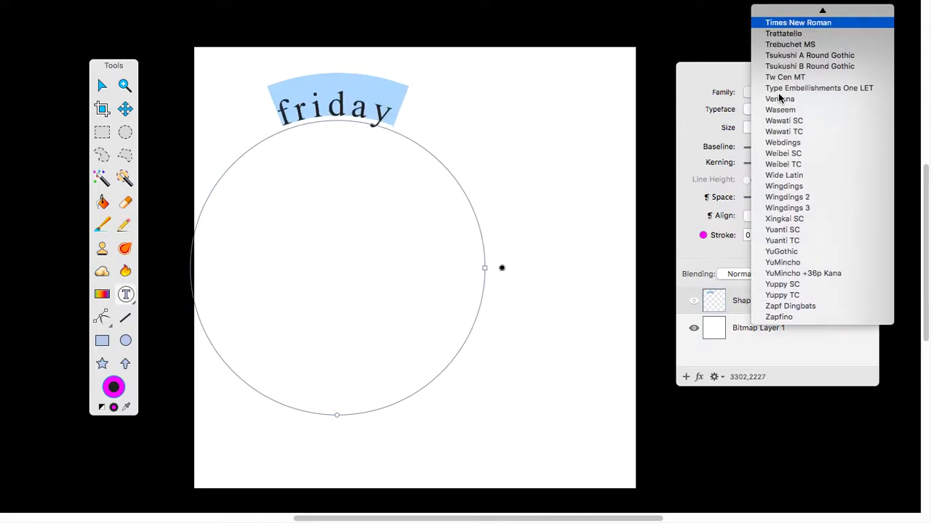
{"action": "key", "text": "Up"}
{"action": "key", "text": "Up"}
{"action": "key", "text": "Up"}
{"action": "key", "text": "Up"}
{"action": "key", "text": "Up"}
{"action": "key", "text": "Up"}
{"action": "key", "text": "Up"}
{"action": "key", "text": "Up"}
{"action": "key", "text": "Up"}
{"action": "key", "text": "Up"}
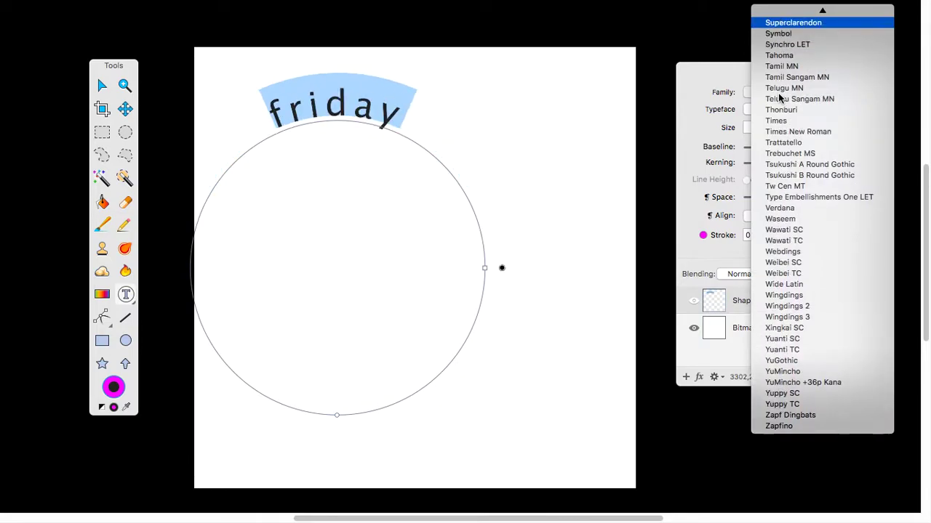
{"action": "key", "text": "Up"}
{"action": "key", "text": "Up"}
{"action": "key", "text": "Up"}
{"action": "key", "text": "Up"}
{"action": "key", "text": "Up"}
{"action": "key", "text": "Up"}
{"action": "key", "text": "Up"}
{"action": "key", "text": "Up"}
{"action": "key", "text": "Up"}
{"action": "key", "text": "Up"}
{"action": "key", "text": "Up"}
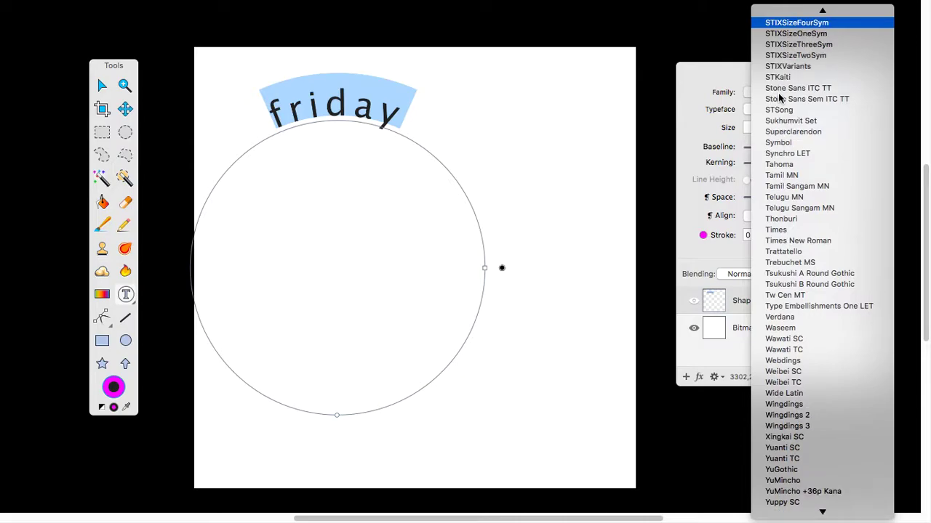
{"action": "key", "text": "Up"}
{"action": "key", "text": "Up"}
{"action": "key", "text": "Up"}
{"action": "key", "text": "Up"}
{"action": "key", "text": "Up"}
{"action": "key", "text": "Up"}
{"action": "key", "text": "Up"}
{"action": "key", "text": "Up"}
{"action": "key", "text": "Up"}
{"action": "key", "text": "Up"}
{"action": "key", "text": "Up"}
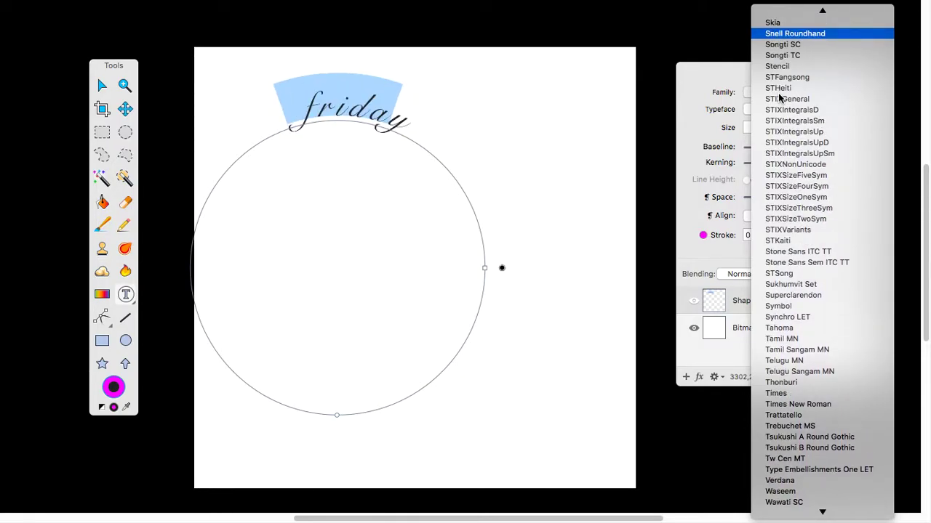
{"action": "key", "text": "Return"}
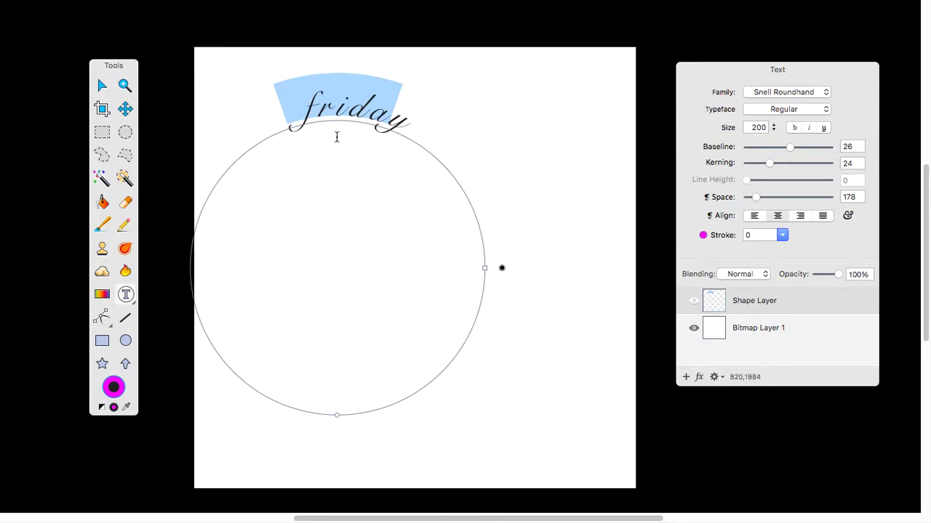
Move the circle text right and down, then nudge it slightly back left and up.
{"action": "left_click", "coordinate": [102, 87]}
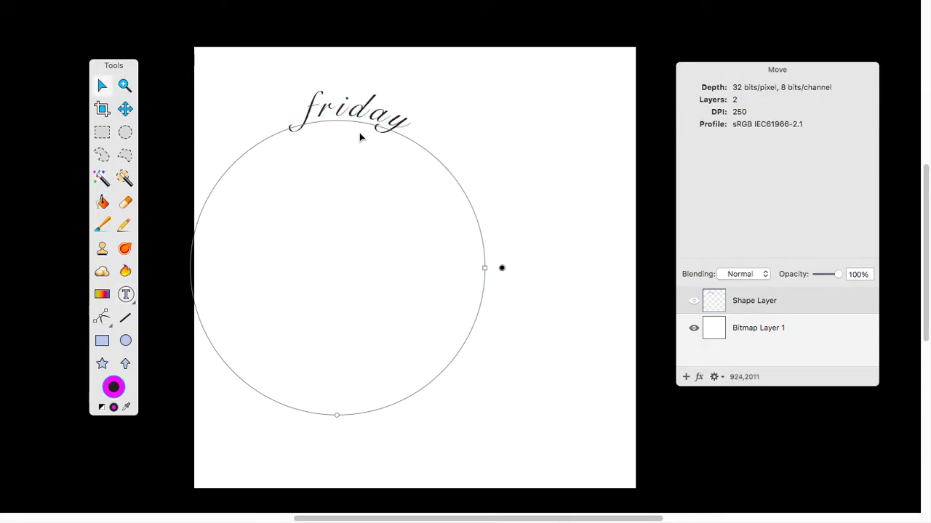
{"action": "left_click_drag", "start_coordinate": [365, 111], "coordinate": [419, 167]}
{"action": "key", "text": "super+equal"}
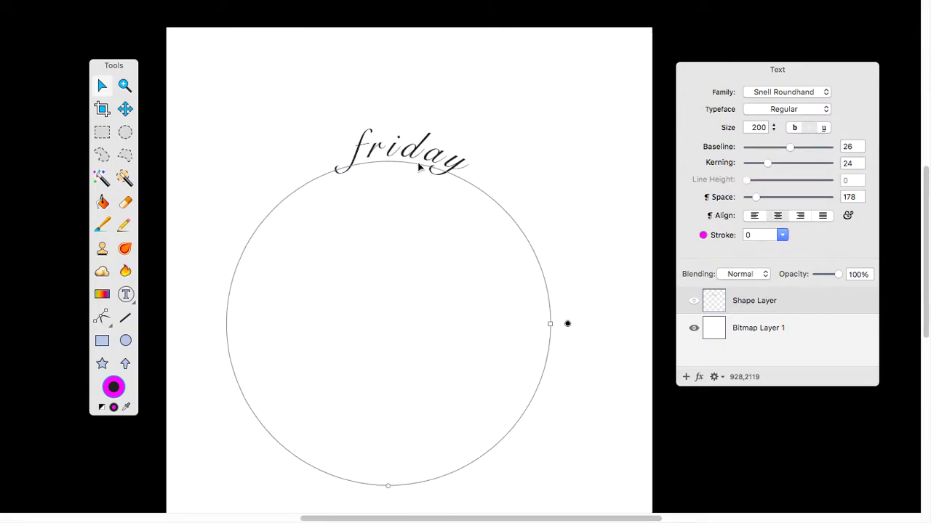
{"action": "scroll", "coordinate": [428, 162], "scroll_direction": "down", "scroll_amount": 2}
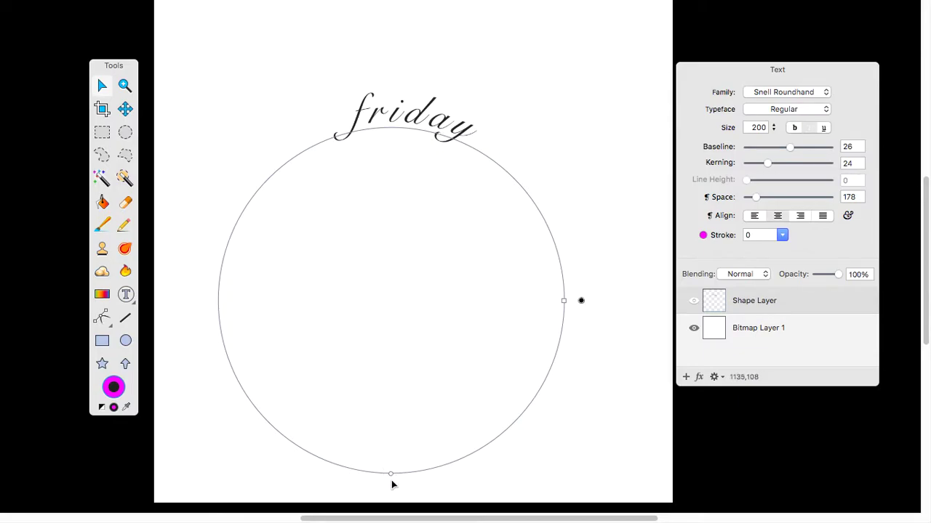
Flip 'friday' inside the circle, rotate it along the path, and shrink the circle slightly.
{"action": "left_click", "coordinate": [581, 301]}
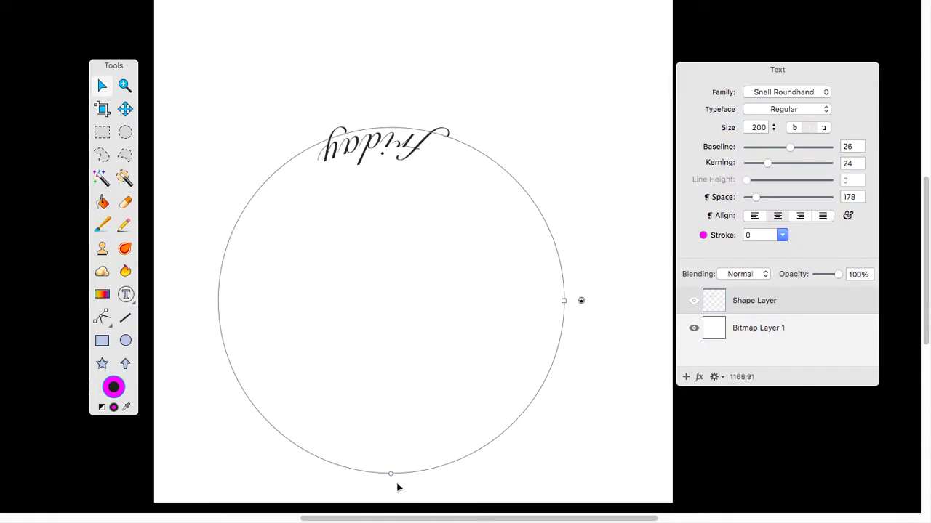
{"action": "left_click_drag", "start_coordinate": [391, 474], "coordinate": [392, 197]}
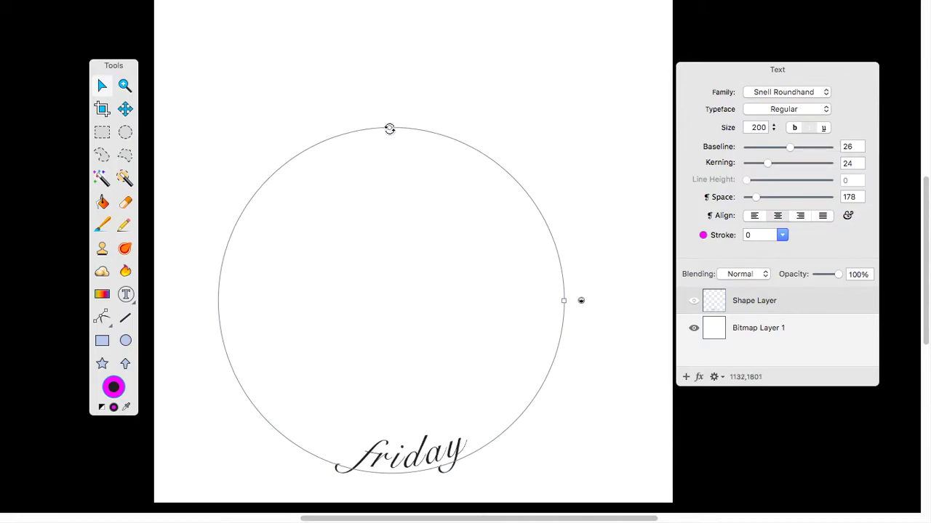
{"action": "left_click_drag", "start_coordinate": [391, 125], "coordinate": [398, 158]}
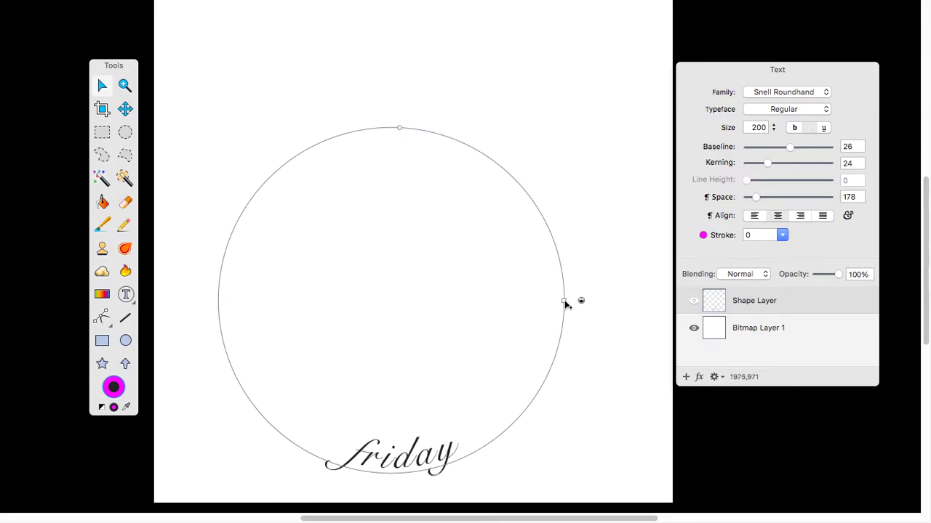
{"action": "left_click_drag", "start_coordinate": [565, 304], "coordinate": [515, 303]}
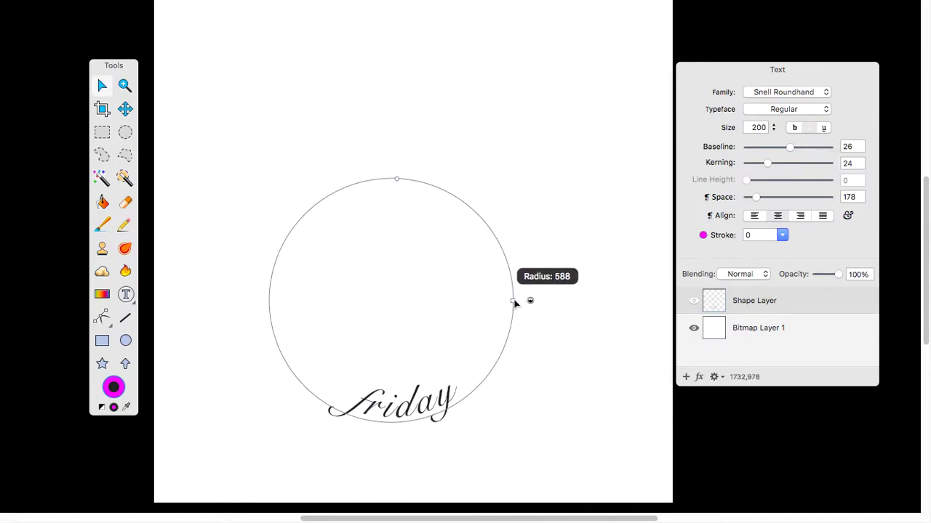
Select 'friday', change its font size to 350, and raise kerning to 153.
{"action": "double_click", "coordinate": [413, 413]}
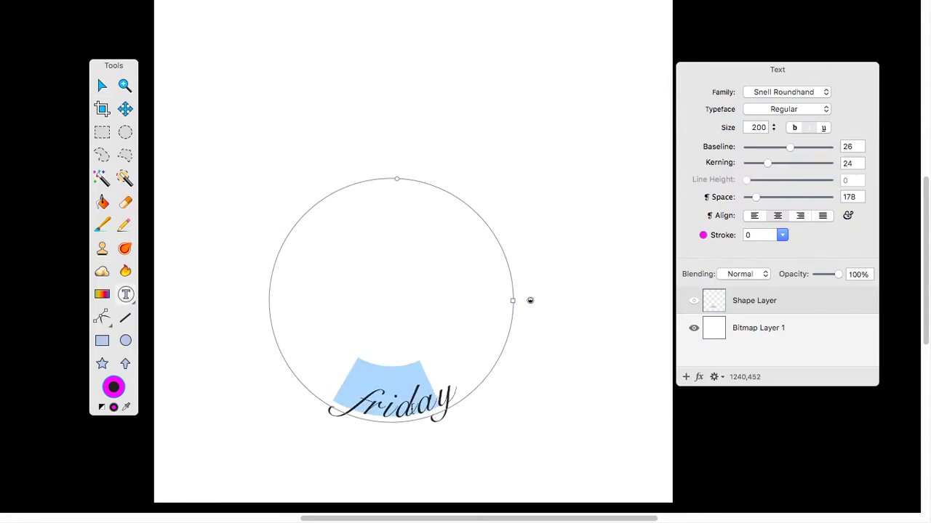
{"action": "left_click", "coordinate": [761, 127]}
{"action": "double_click", "coordinate": [761, 128]}
{"action": "type", "text": "35"}
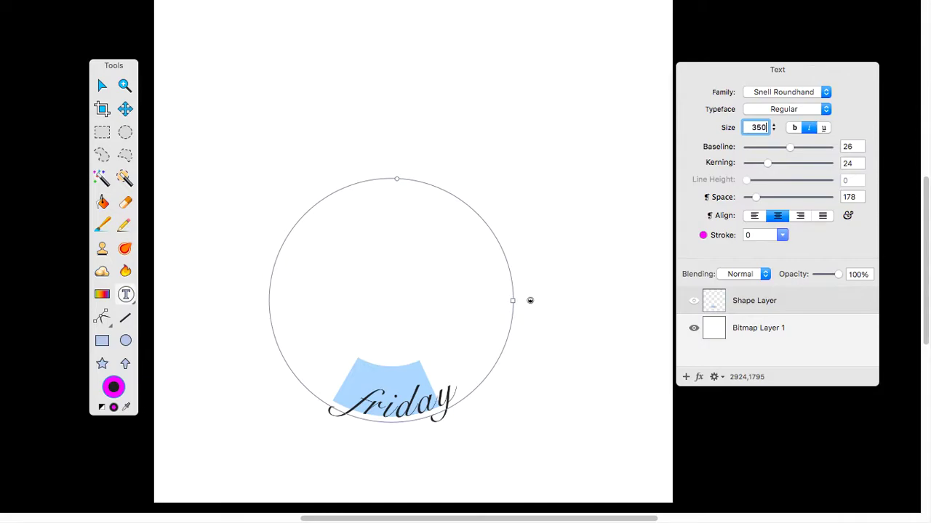
{"action": "type", "text": "0"}
{"action": "key", "text": "Return"}
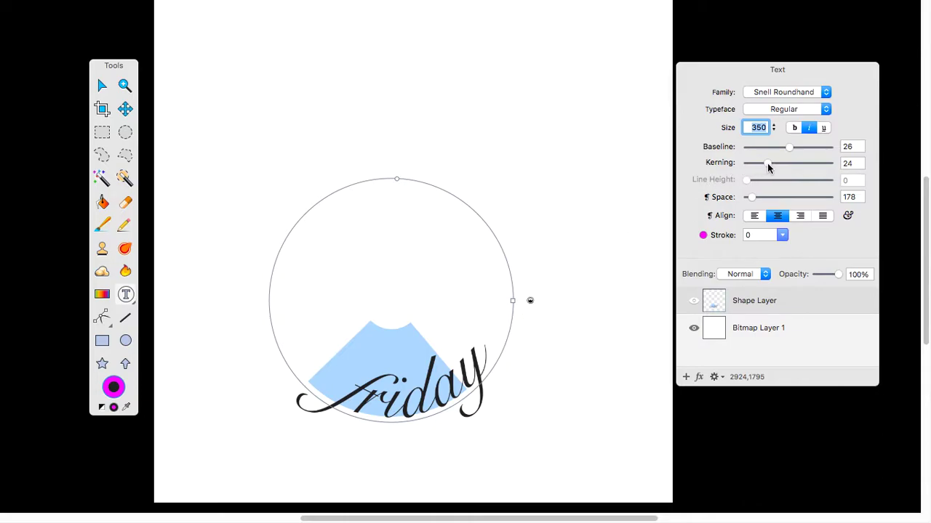
{"action": "left_click_drag", "start_coordinate": [767, 165], "coordinate": [772, 166]}
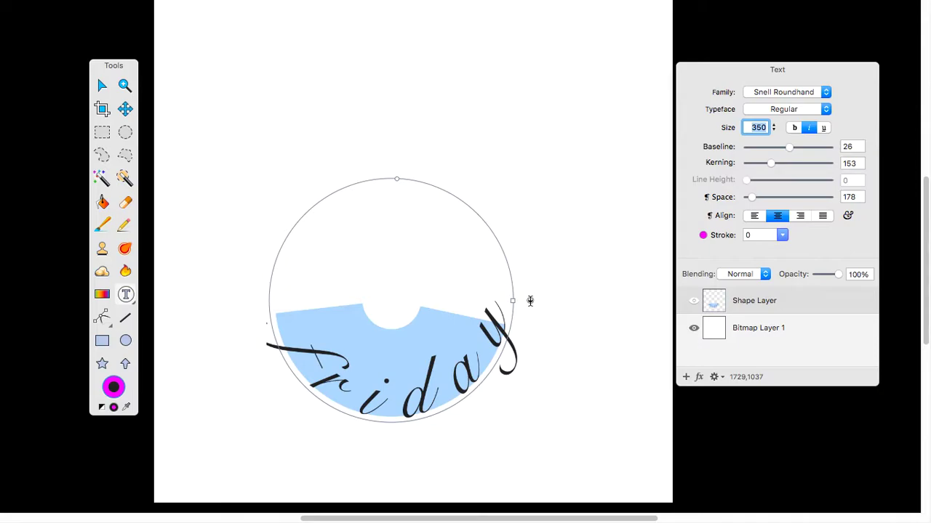
Flip the spaced-out 'friday' outside the circle and rotate it to arch across the top.
{"action": "left_click", "coordinate": [530, 300]}
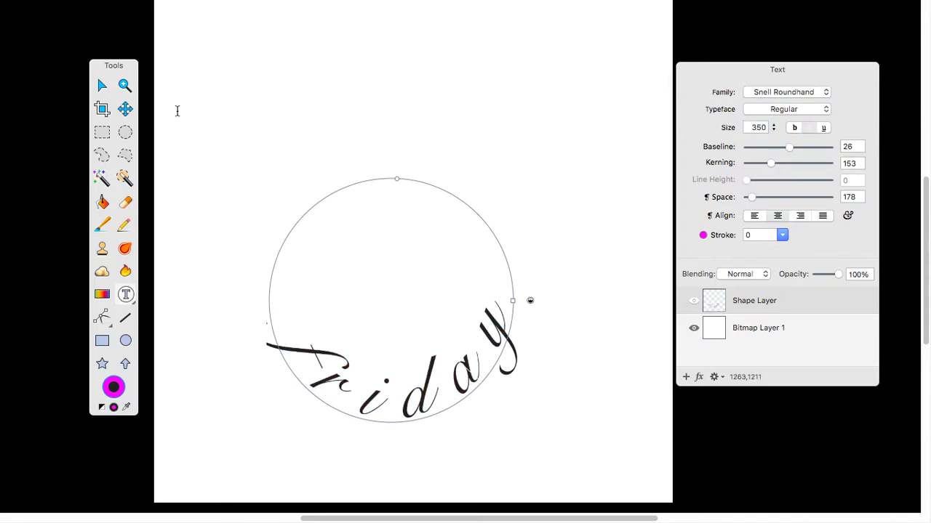
{"action": "left_click", "coordinate": [103, 87]}
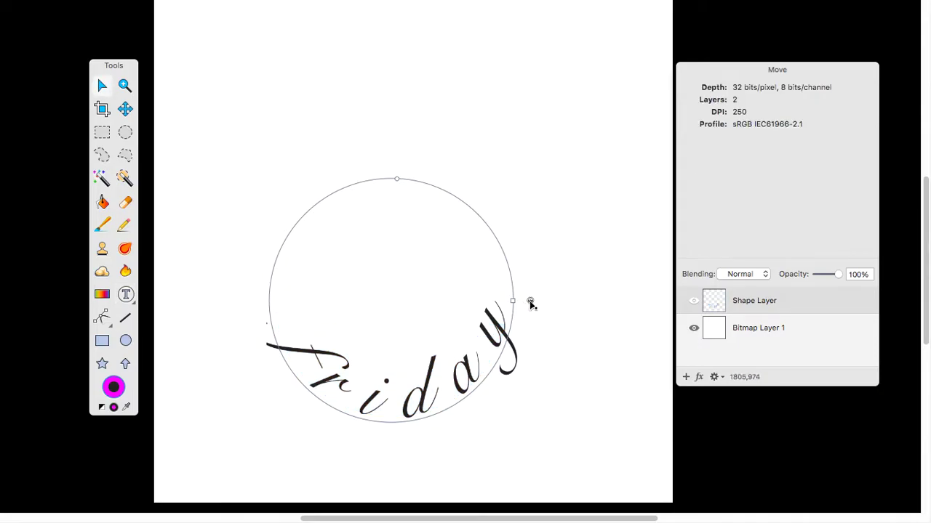
{"action": "left_click_drag", "start_coordinate": [530, 302], "coordinate": [531, 306]}
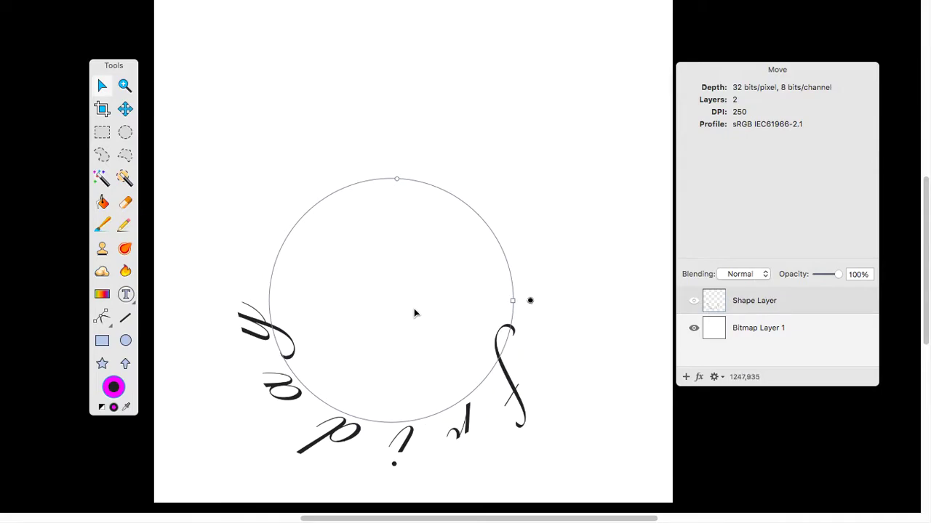
{"action": "left_click_drag", "start_coordinate": [396, 179], "coordinate": [406, 452]}
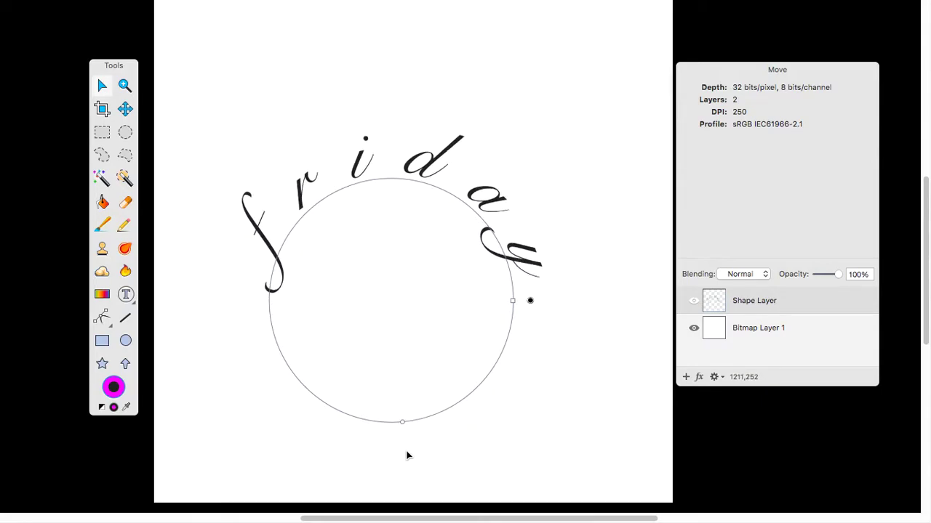
Turn on a drop shadow for the text in the shape settings and lower its blur to 5.
{"action": "left_click", "coordinate": [103, 345]}
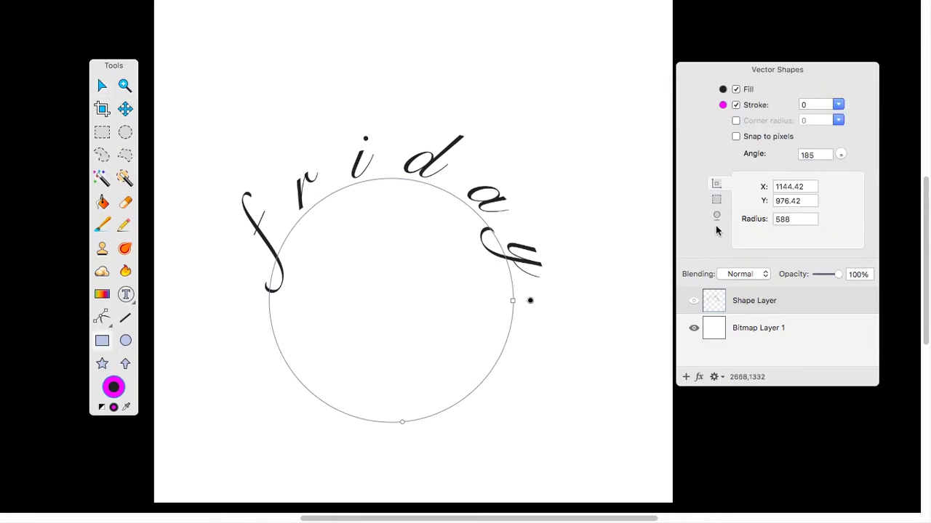
{"action": "left_click_drag", "start_coordinate": [767, 71], "coordinate": [662, 75]}
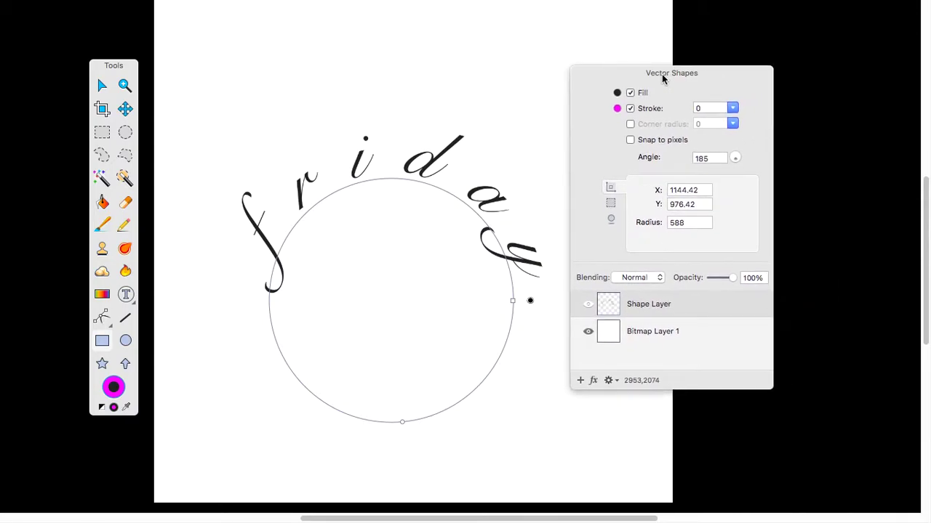
{"action": "left_click", "coordinate": [612, 219]}
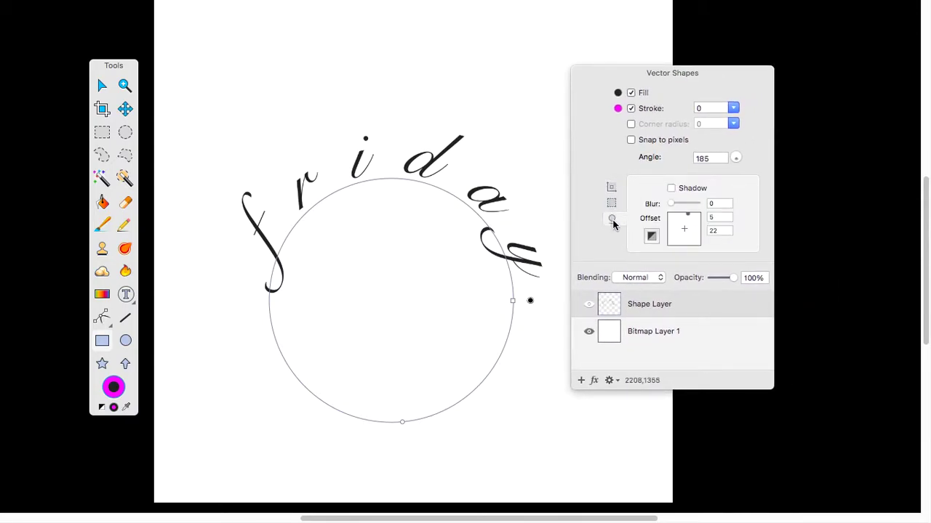
{"action": "left_click", "coordinate": [671, 189]}
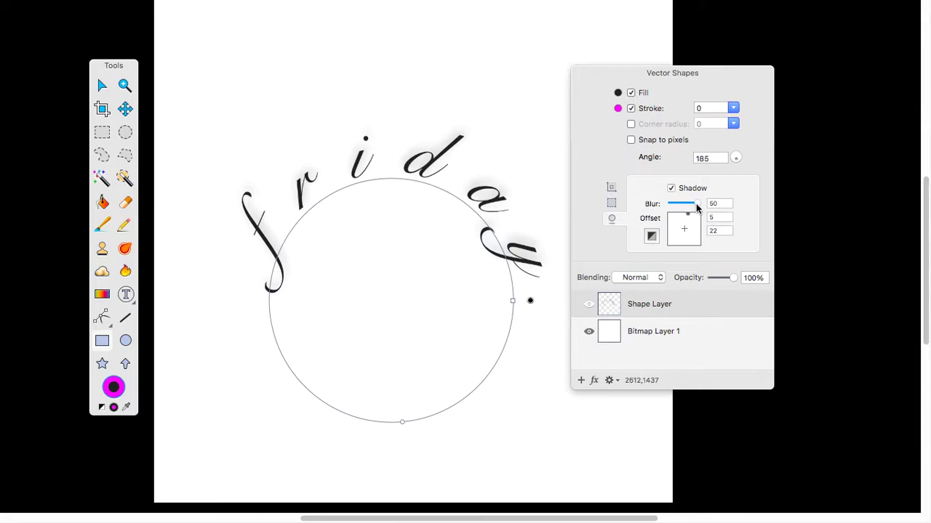
{"action": "left_click_drag", "start_coordinate": [696, 203], "coordinate": [674, 209]}
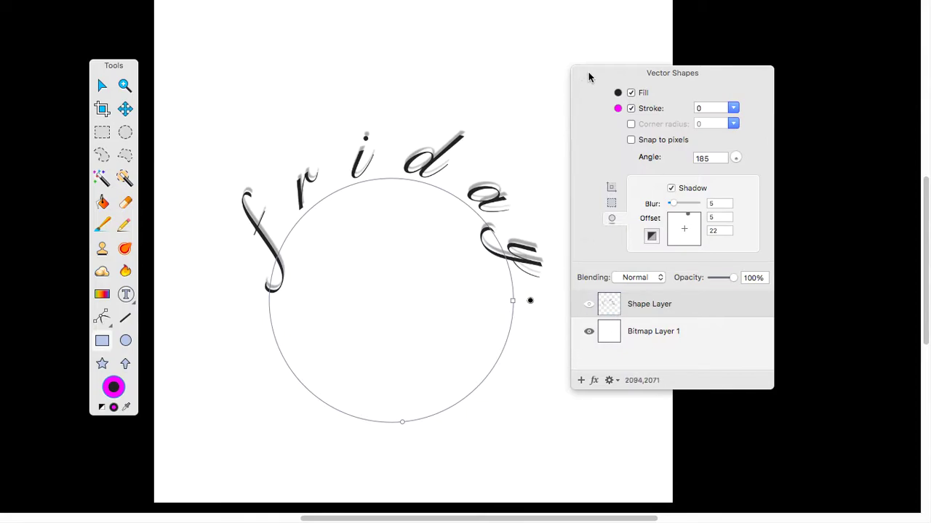
{"action": "left_click_drag", "start_coordinate": [588, 72], "coordinate": [638, 78]}
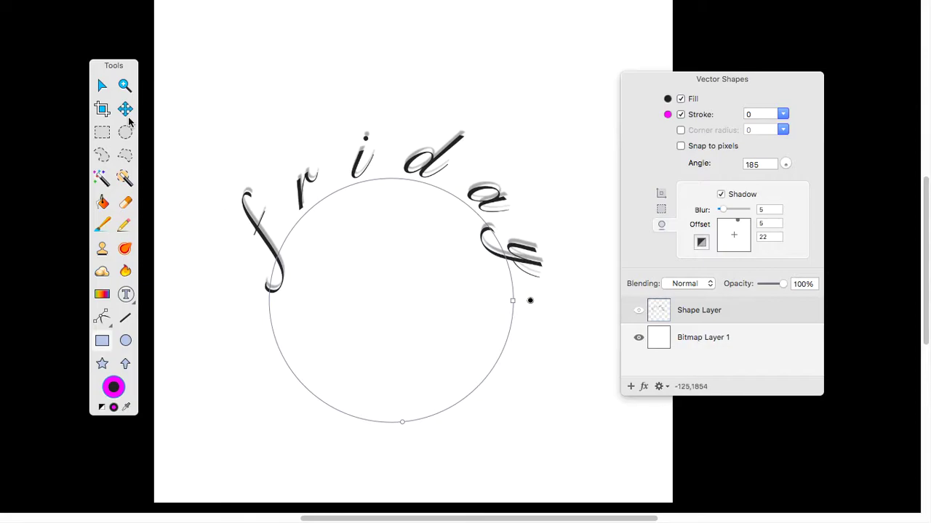
Move the curved 'friday' up and to the right on the canvas, then reselect it.
{"action": "left_click", "coordinate": [102, 86]}
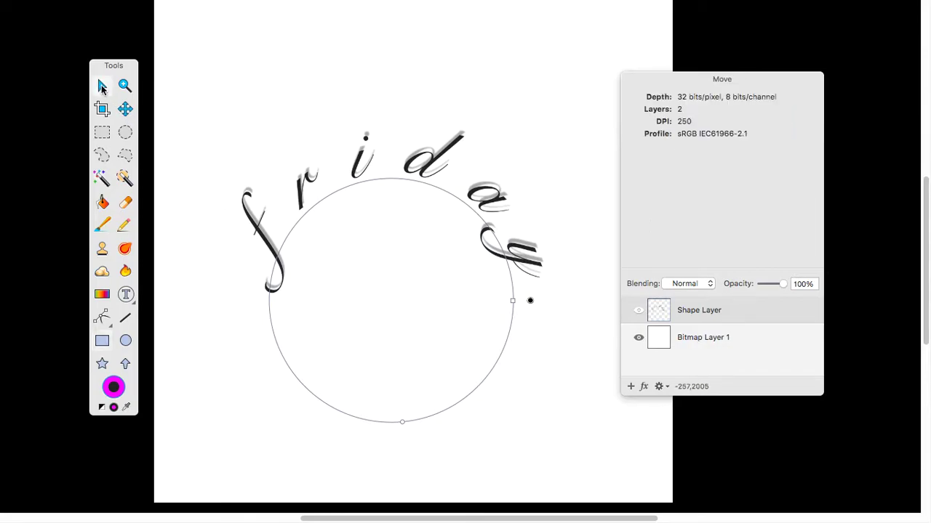
{"action": "left_click", "coordinate": [323, 74]}
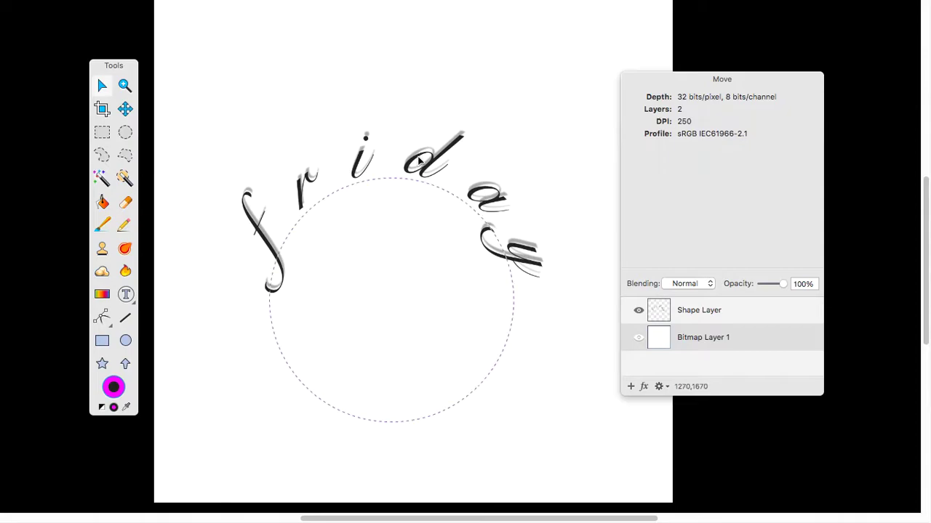
{"action": "left_click_drag", "start_coordinate": [416, 154], "coordinate": [450, 115]}
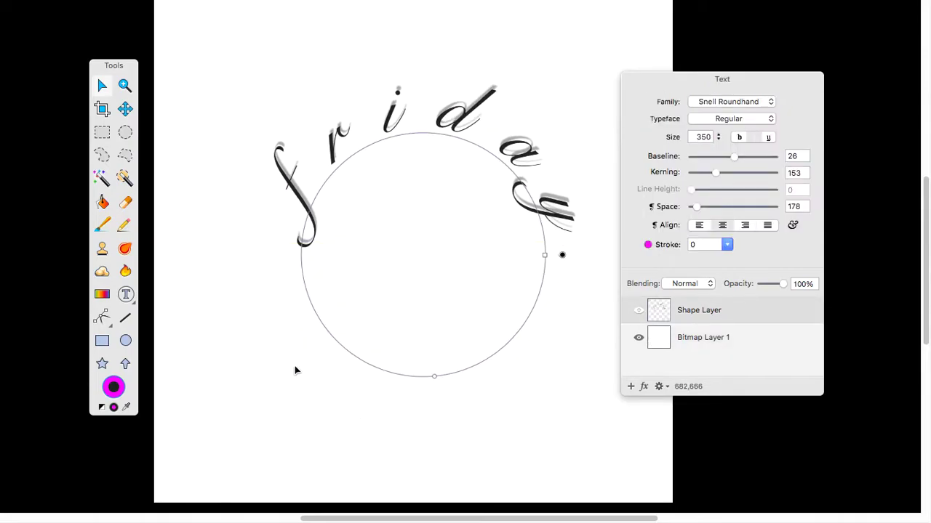
{"action": "left_click", "coordinate": [295, 370]}
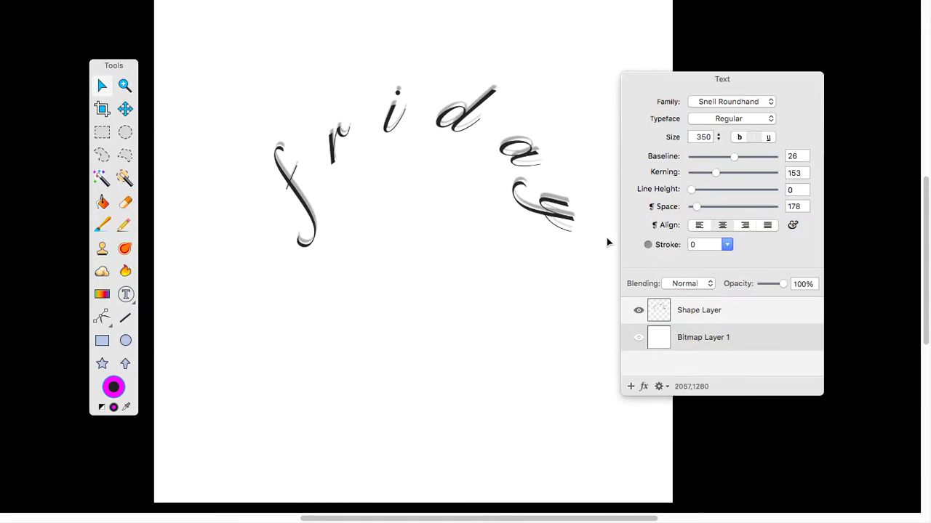
{"action": "left_click", "coordinate": [102, 341]}
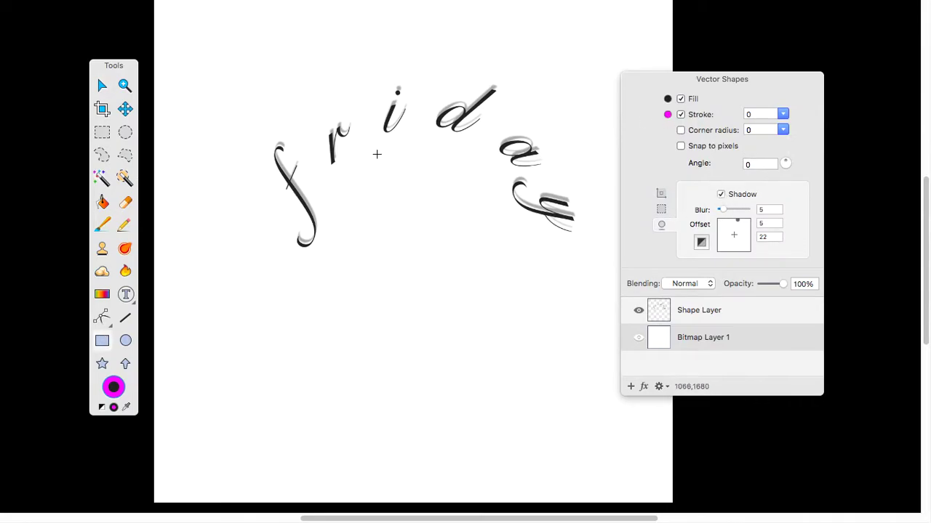
{"action": "left_click", "coordinate": [102, 86]}
{"action": "left_click", "coordinate": [330, 138]}
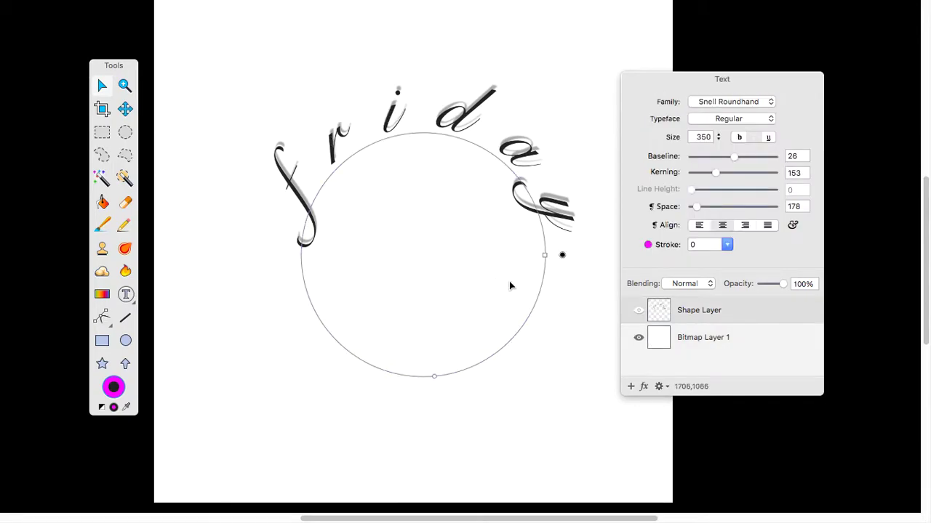